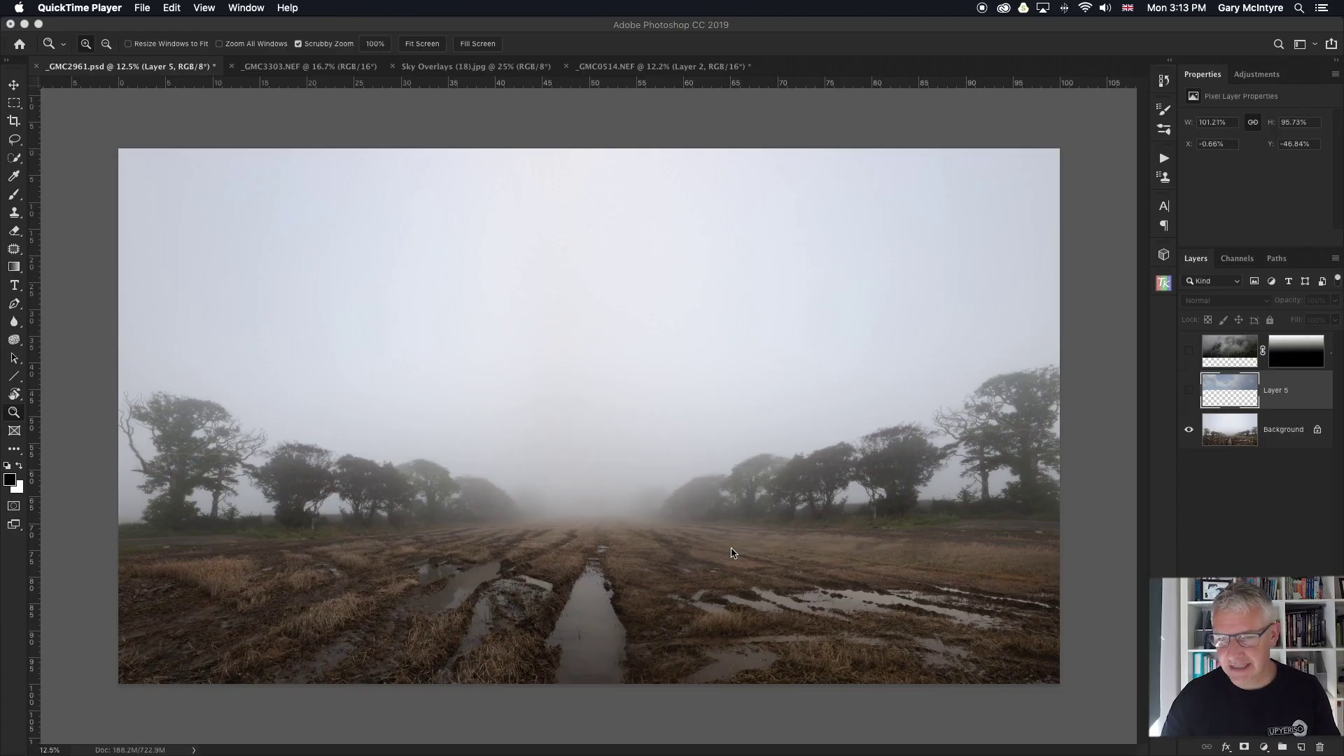
Make Layer 5's sky visible and give it a black hide-all layer mask
{"action": "left_click", "coordinate": [1189, 389]}
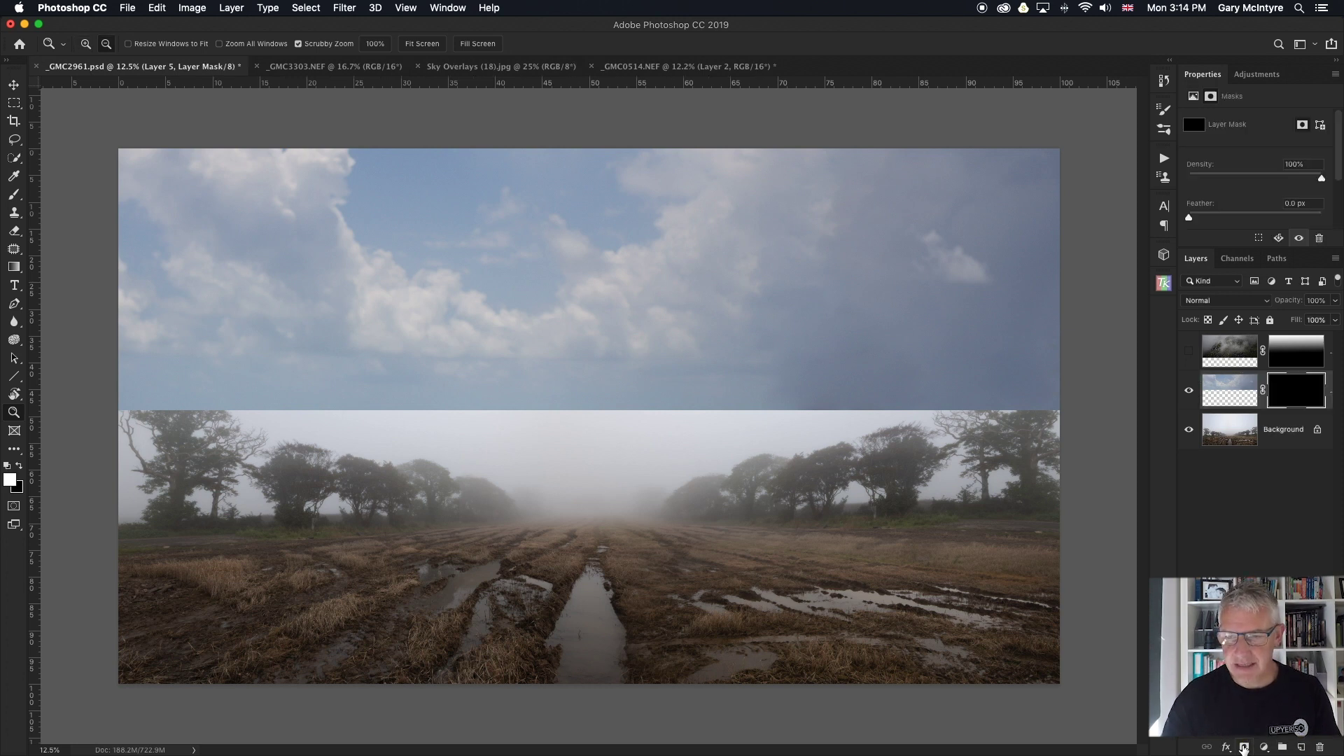
{"action": "left_click", "coordinate": [1243, 747], "text": "alt"}
{"action": "key", "text": "g"}
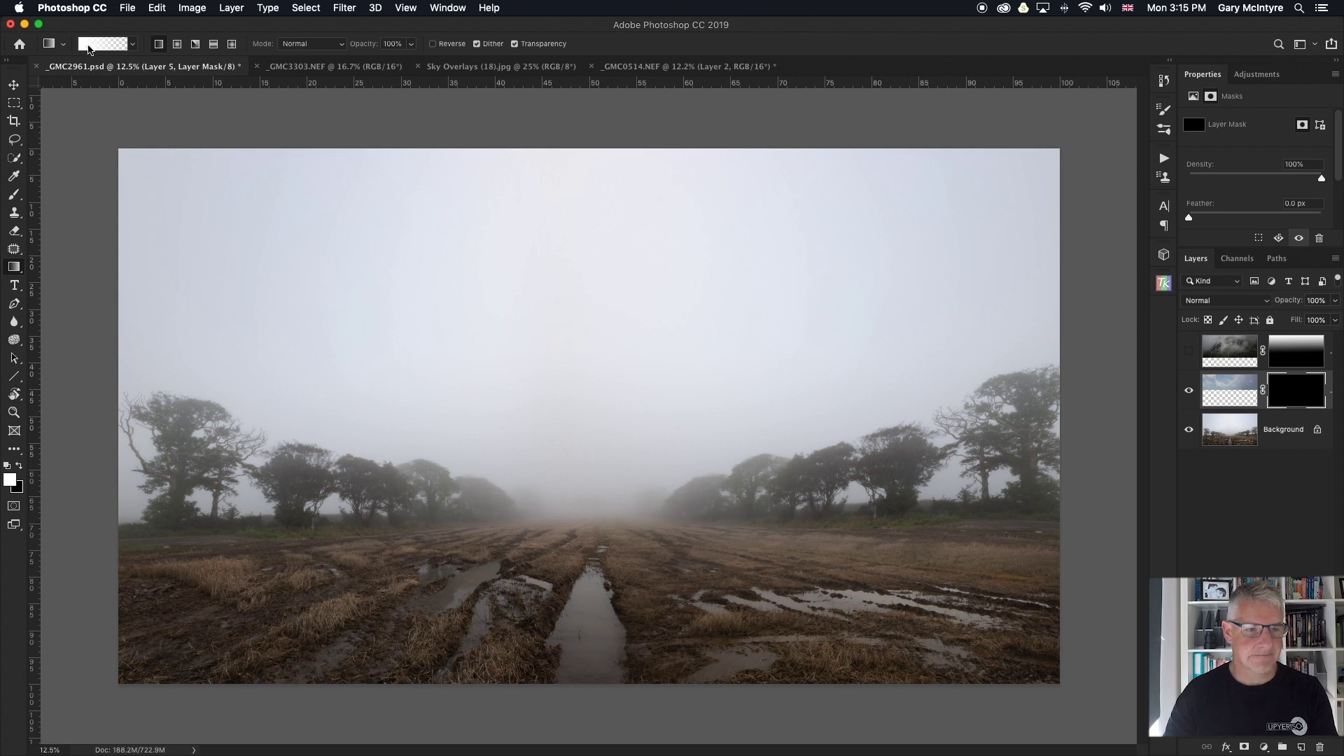
With white as foreground, drag a gradient down Layer 5's mask from the top edge
{"action": "key", "text": "x"}
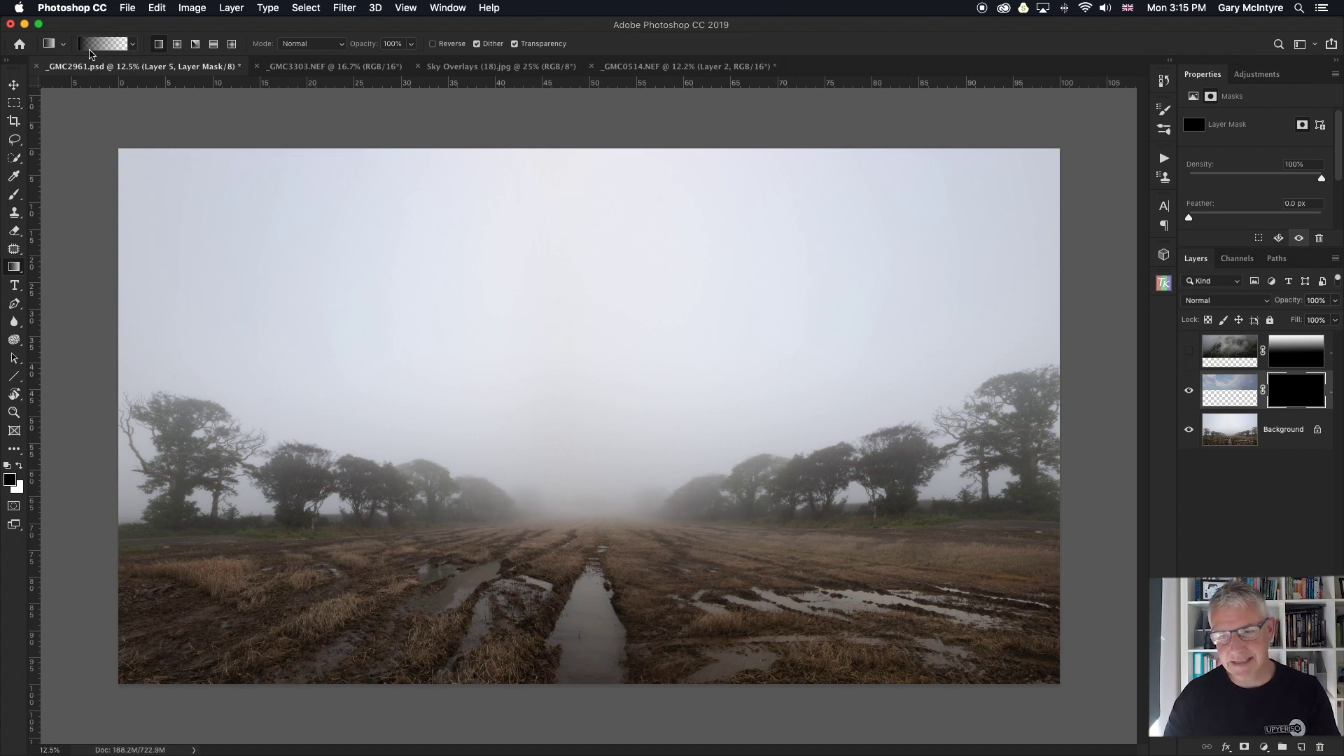
{"action": "key", "text": "x"}
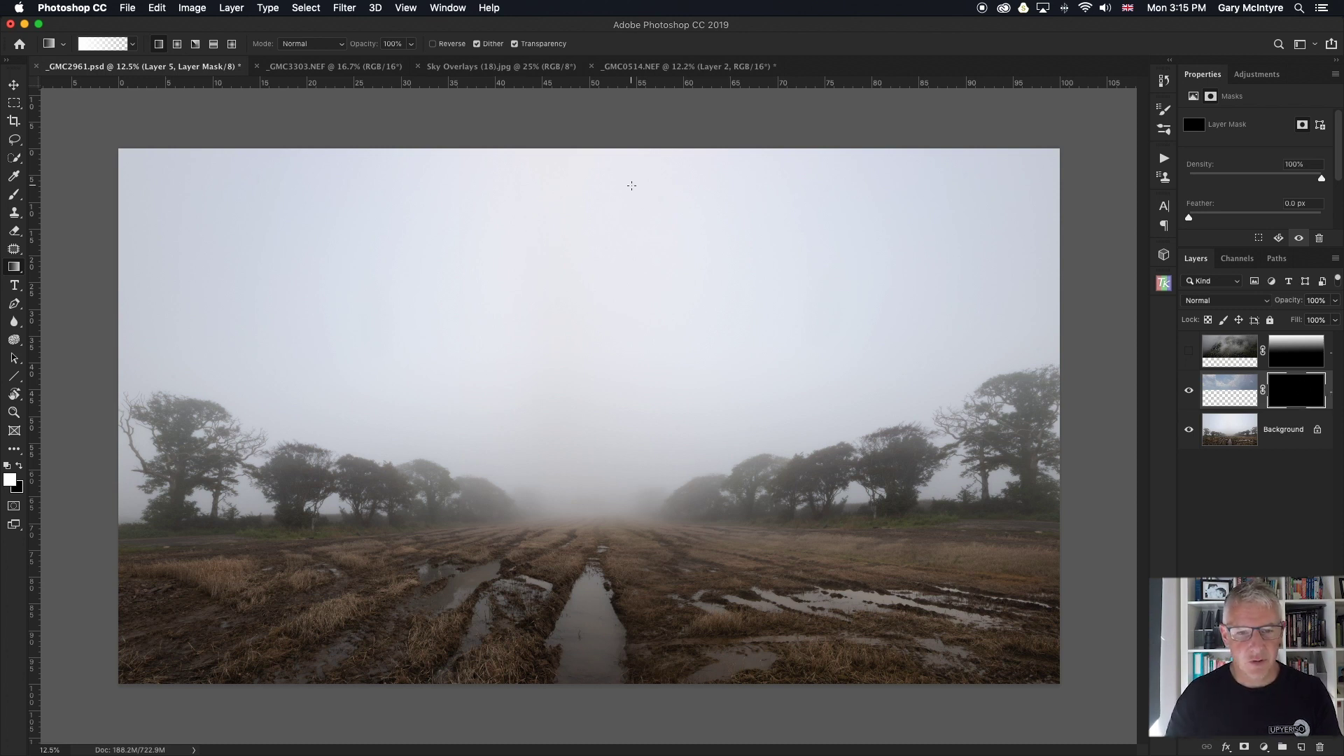
{"action": "left_click", "coordinate": [572, 140]}
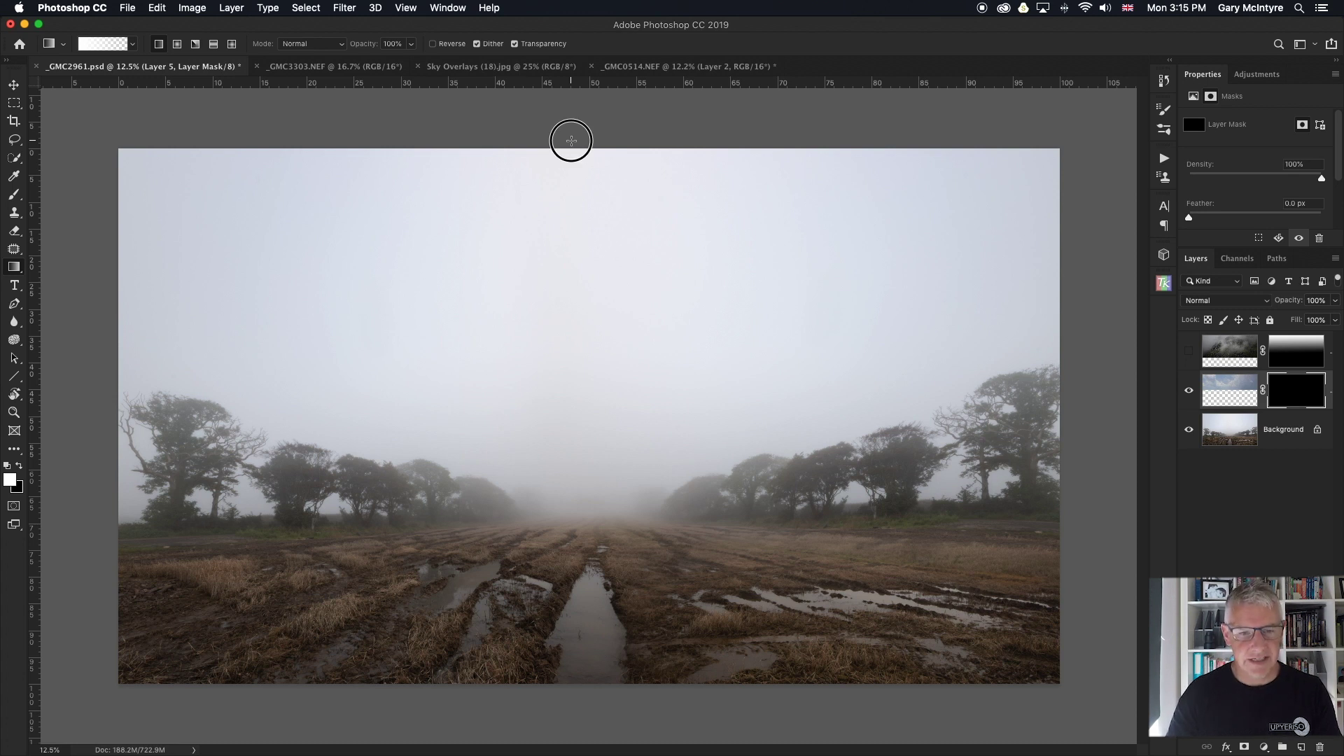
{"action": "left_click_drag", "start_coordinate": [571, 141], "coordinate": [565, 349]}
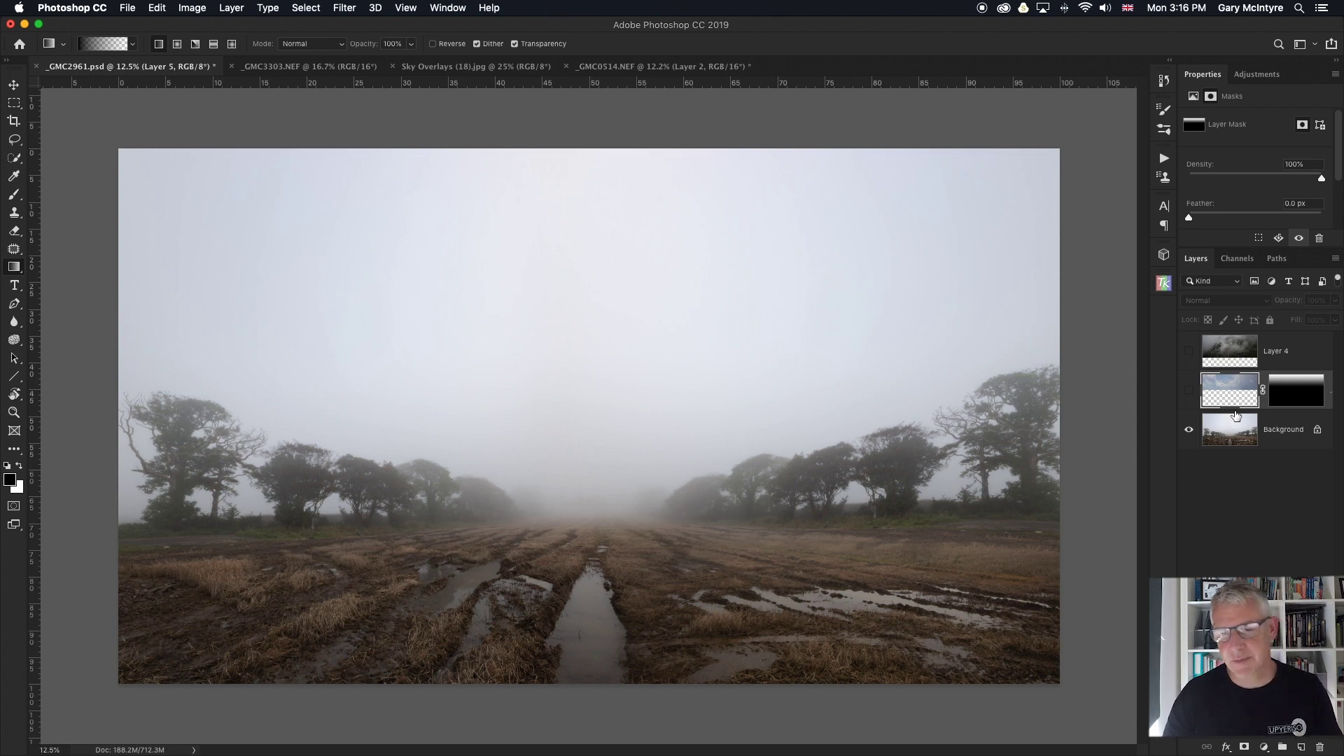
Show and select Layer 4's misty mountain, then add a black hide-all mask
{"action": "left_click", "coordinate": [1189, 351]}
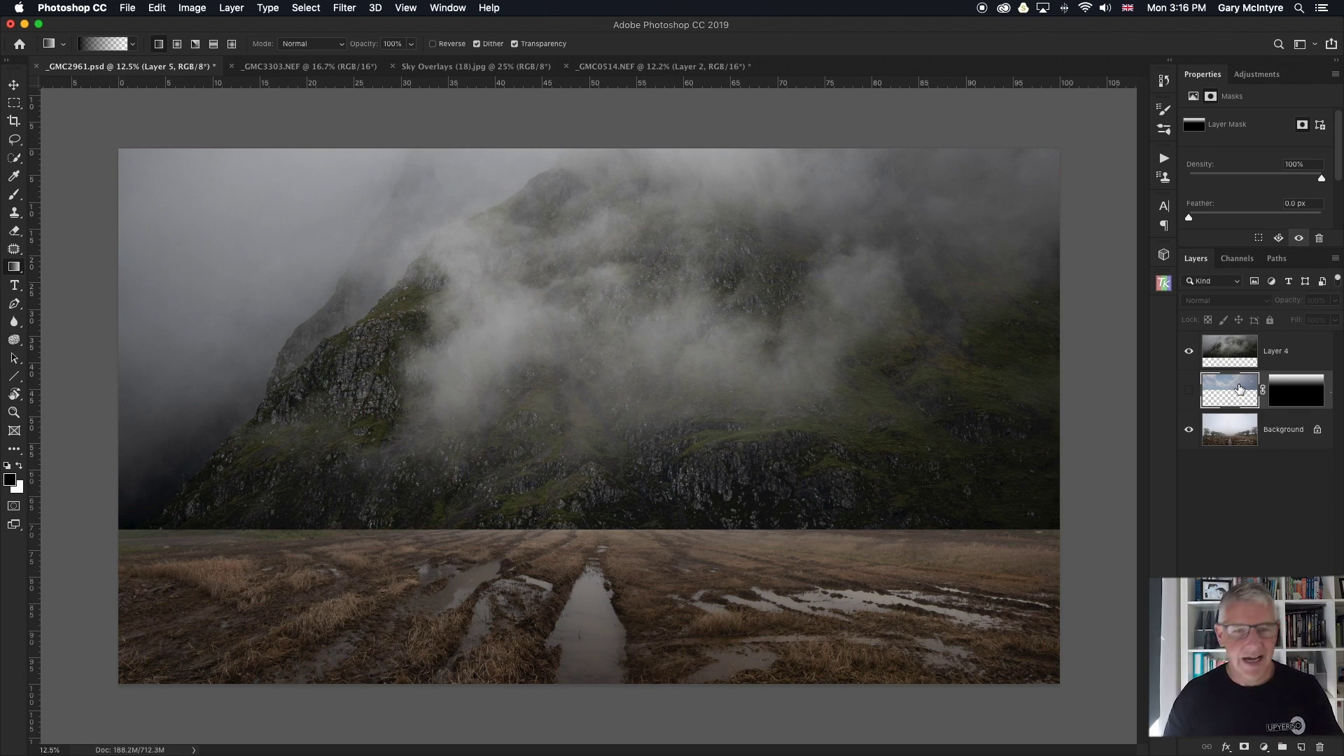
{"action": "left_click", "coordinate": [1286, 357]}
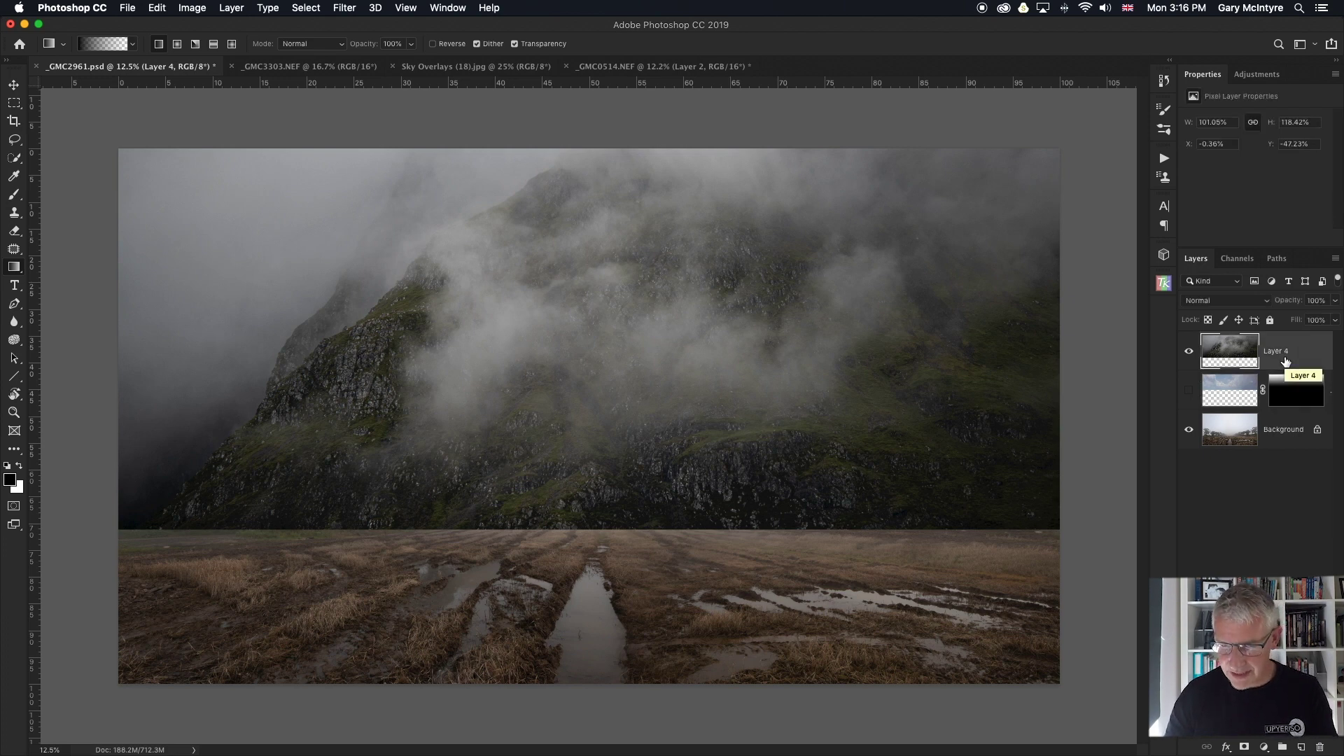
{"action": "left_click", "coordinate": [1245, 747], "text": "alt"}
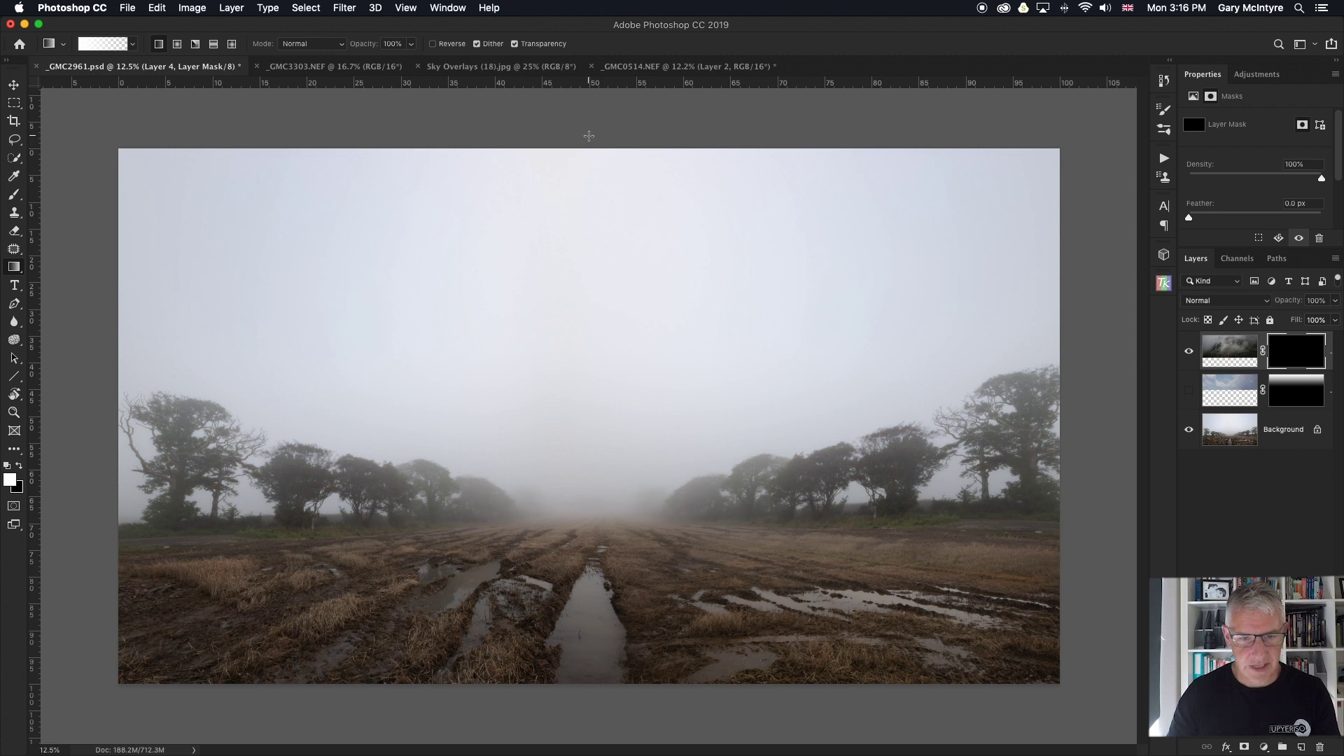
Drag a gradient on Layer 4's mask from the top edge down to mid-field
{"action": "left_click_drag", "start_coordinate": [588, 136], "coordinate": [586, 511]}
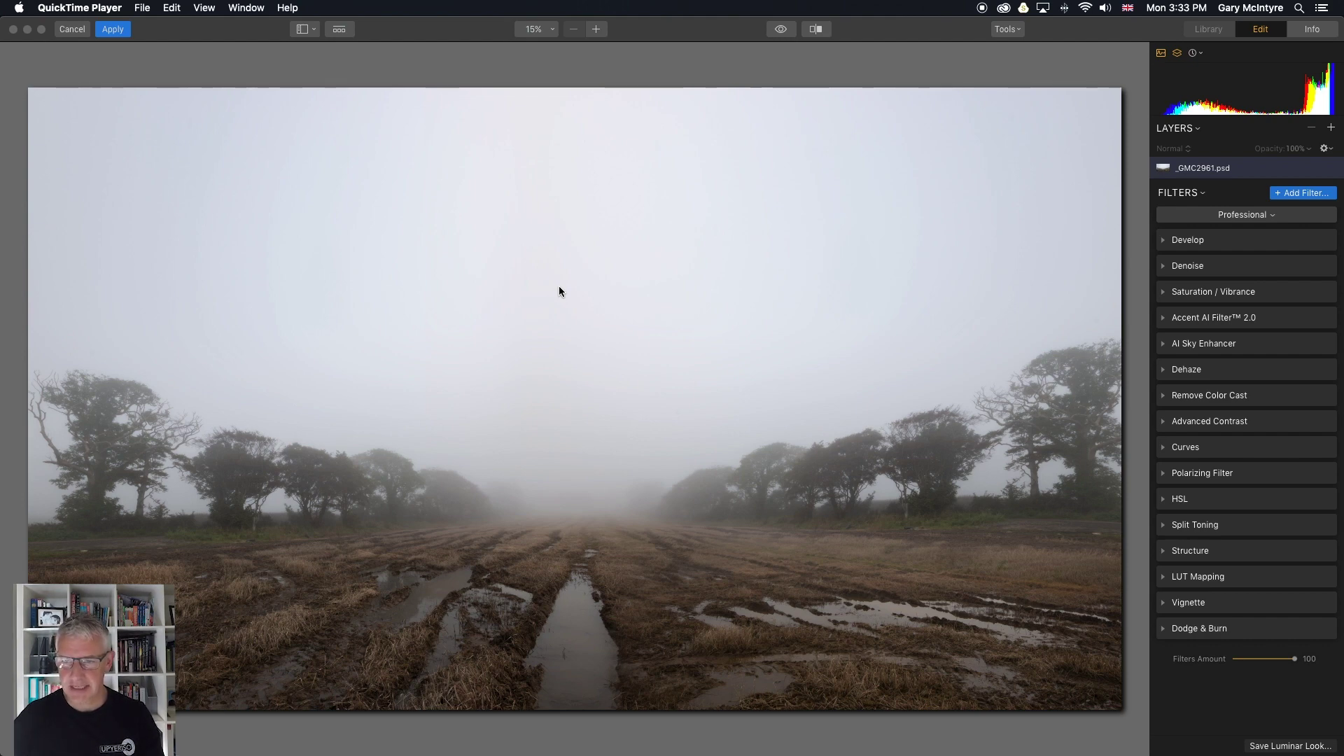
Add a Texture Overlay filter in Luminar 3 with sky.jpg loaded as the texture
{"action": "left_click", "coordinate": [1314, 196]}
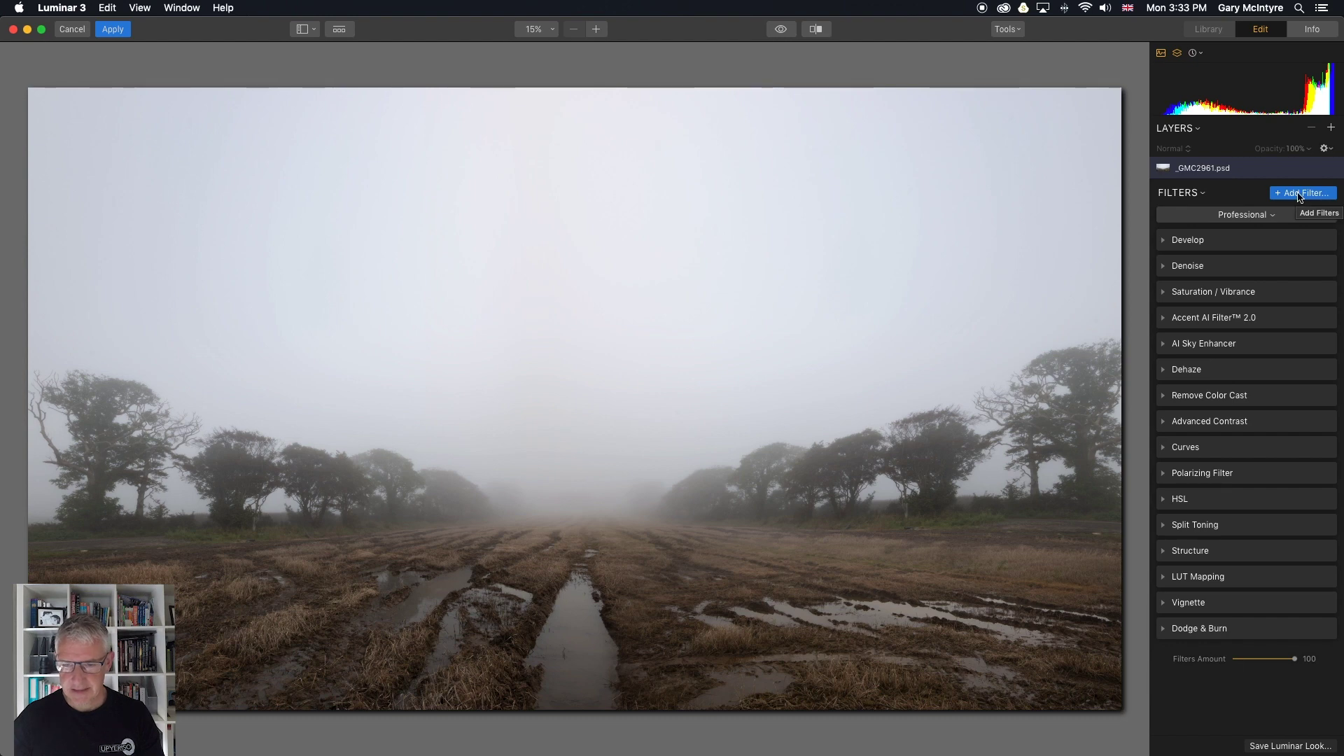
{"action": "left_click", "coordinate": [1299, 196]}
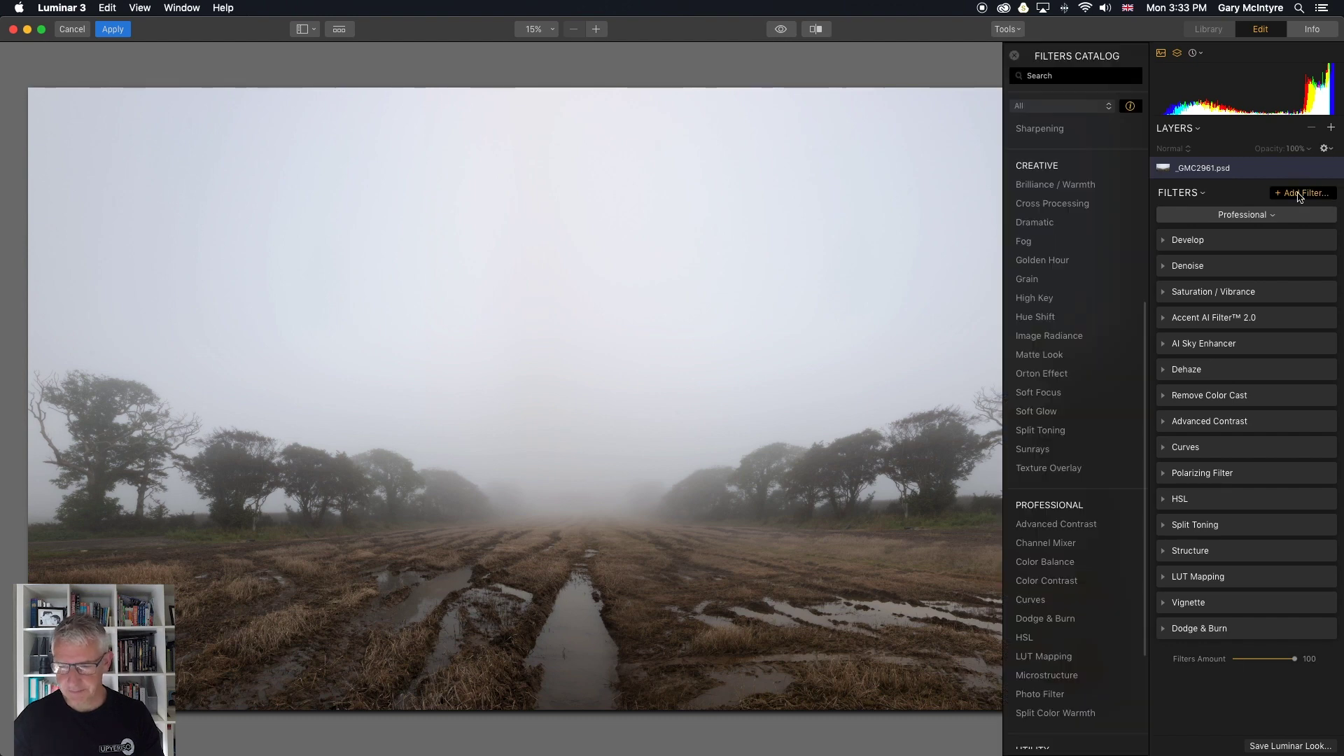
{"action": "left_click", "coordinate": [1062, 470]}
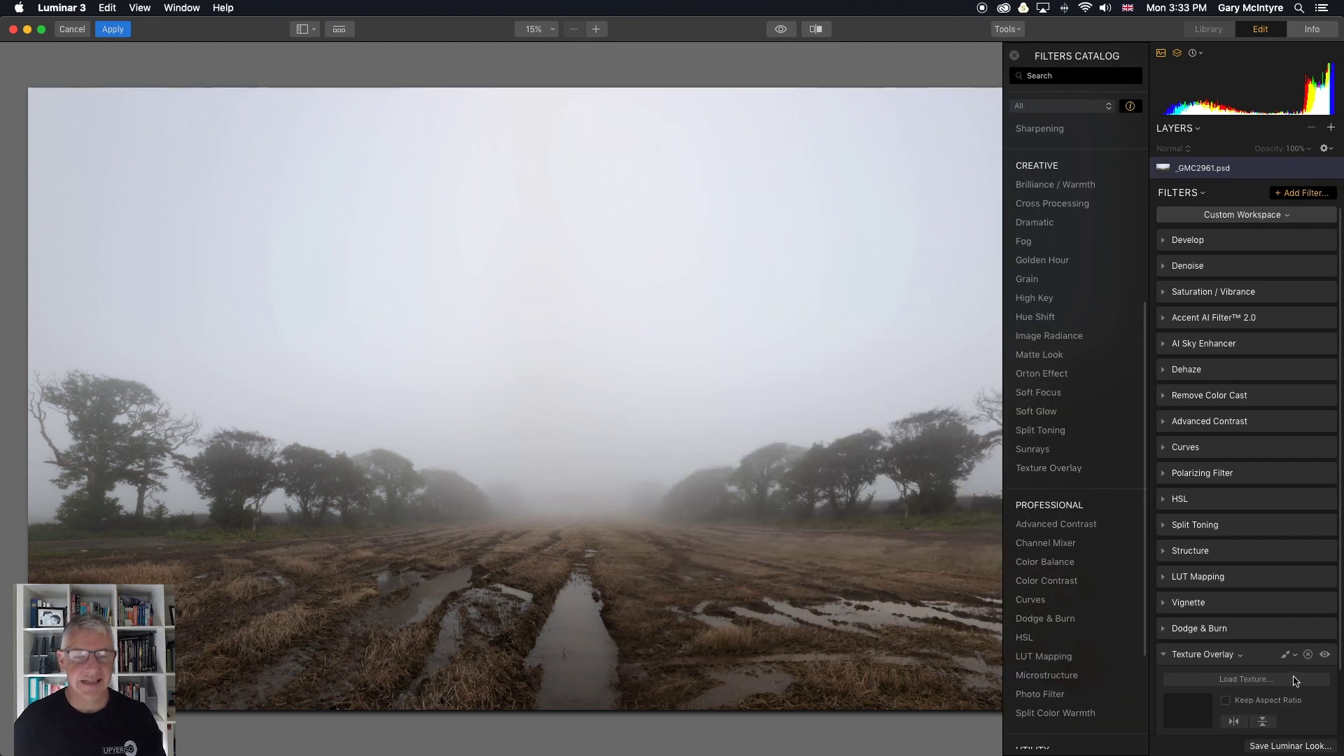
{"action": "left_click", "coordinate": [1259, 680]}
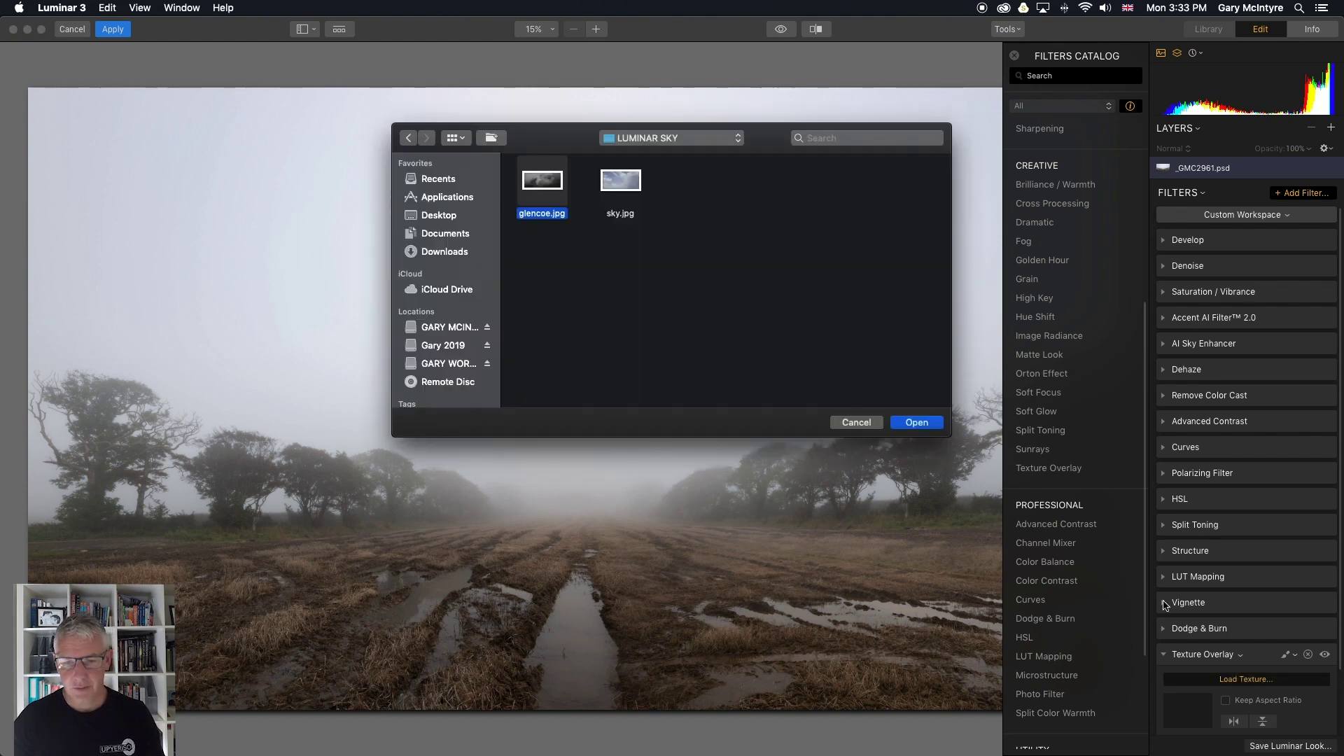
{"action": "left_click", "coordinate": [619, 183]}
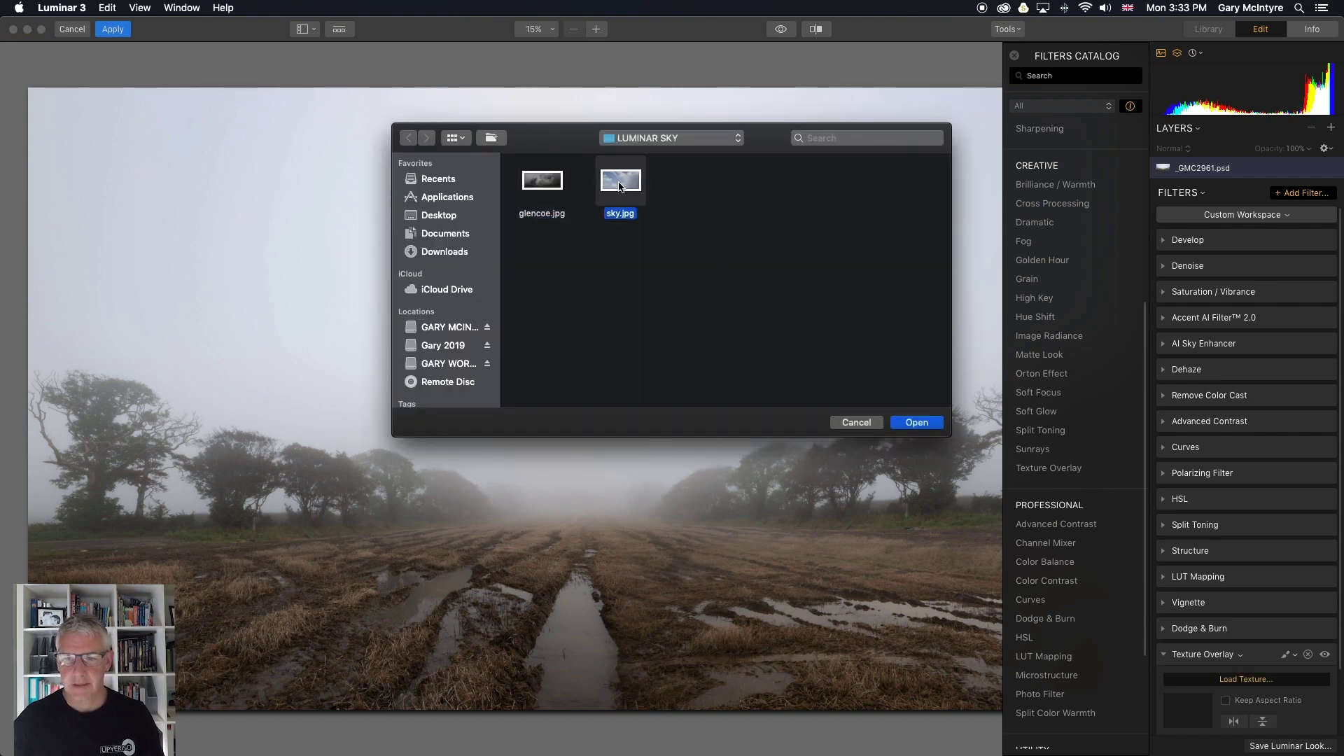
{"action": "left_click", "coordinate": [917, 422]}
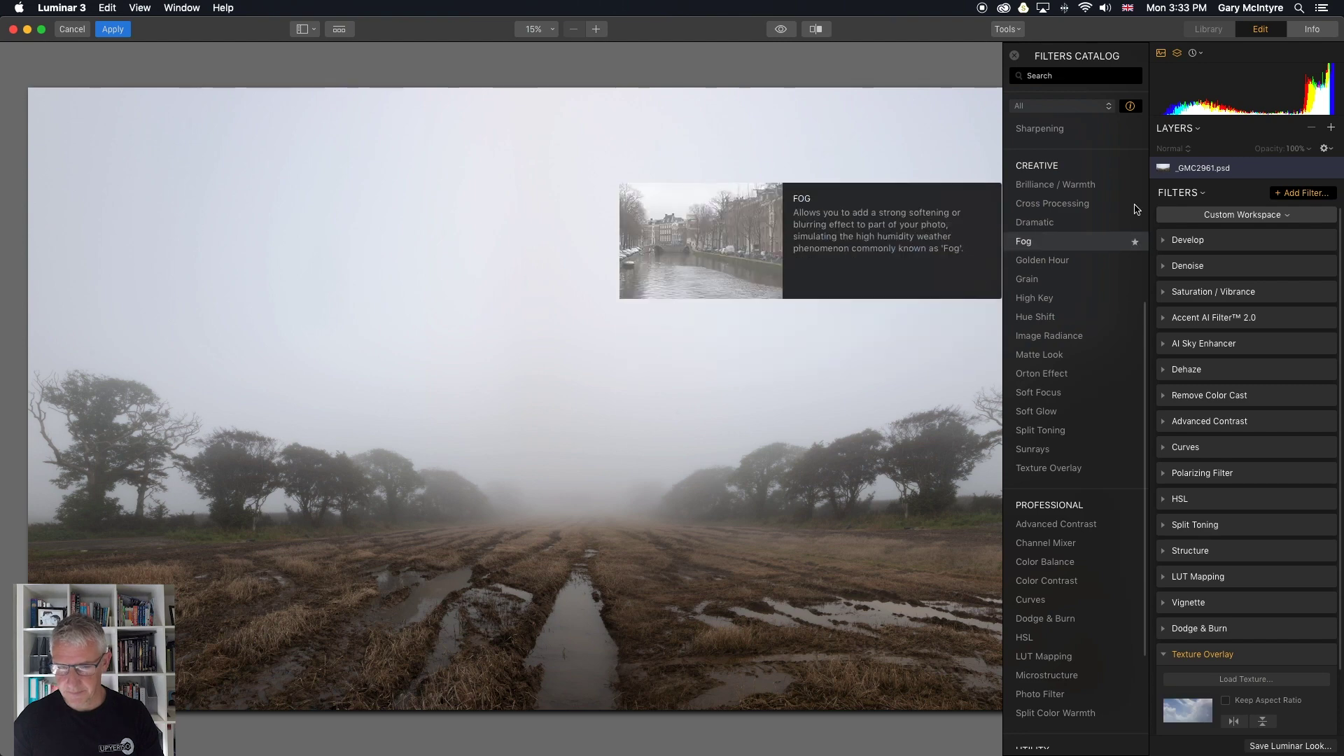
{"action": "left_click", "coordinate": [1014, 56]}
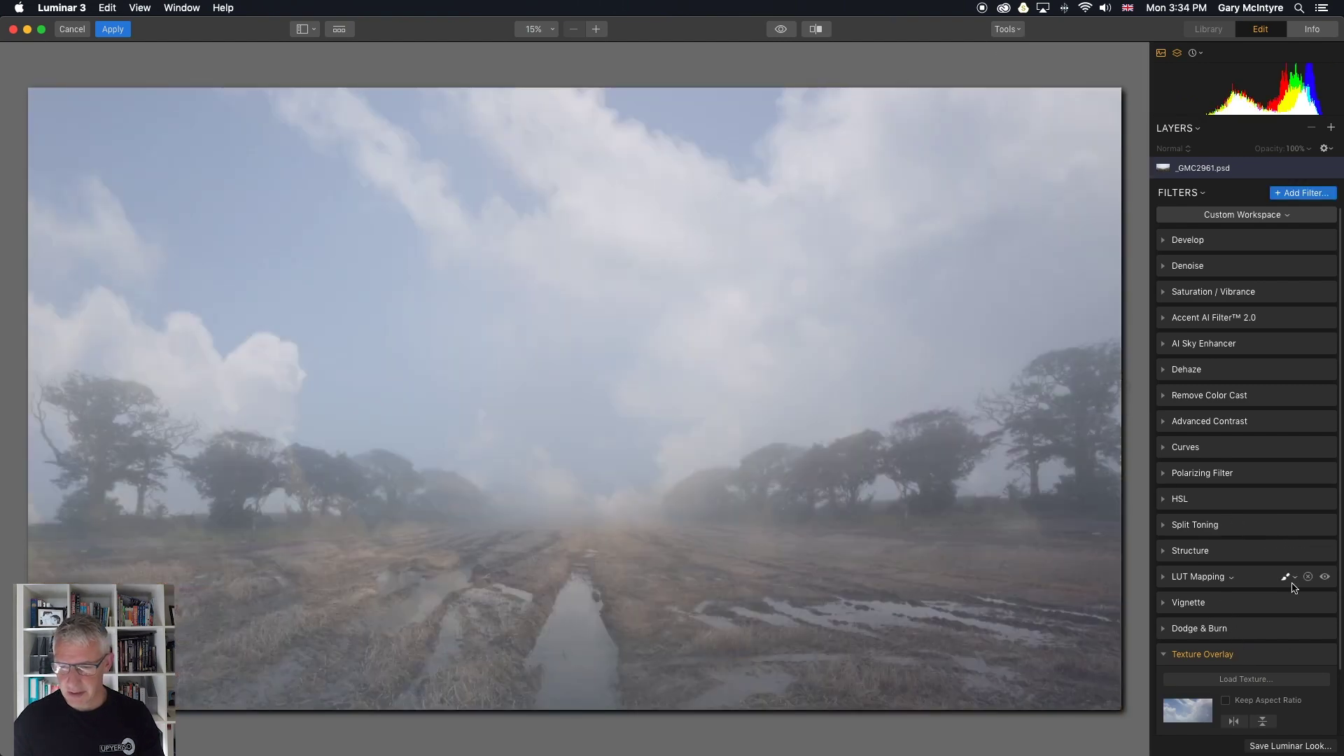
Give the sky.jpg overlay a gradient mask, widened and shifted up so clouds fade above the field
{"action": "left_click", "coordinate": [1291, 658]}
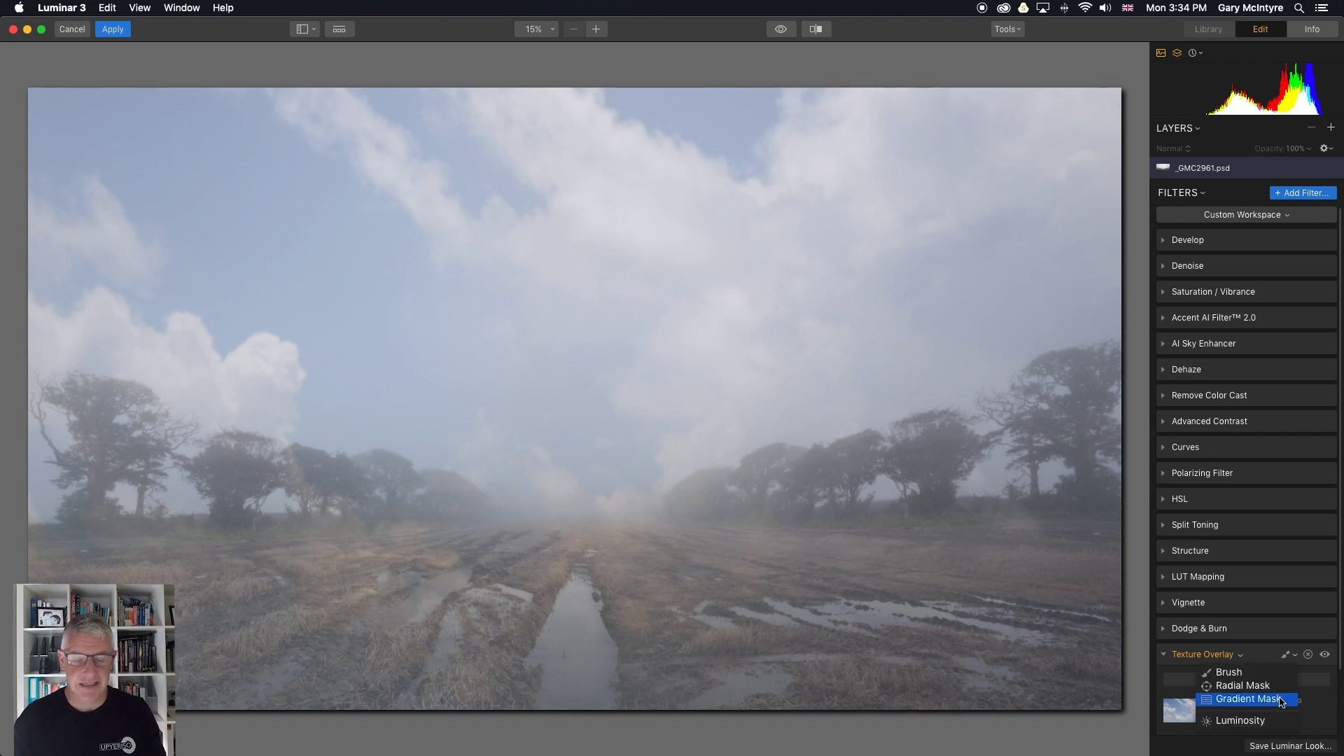
{"action": "left_click", "coordinate": [1280, 699]}
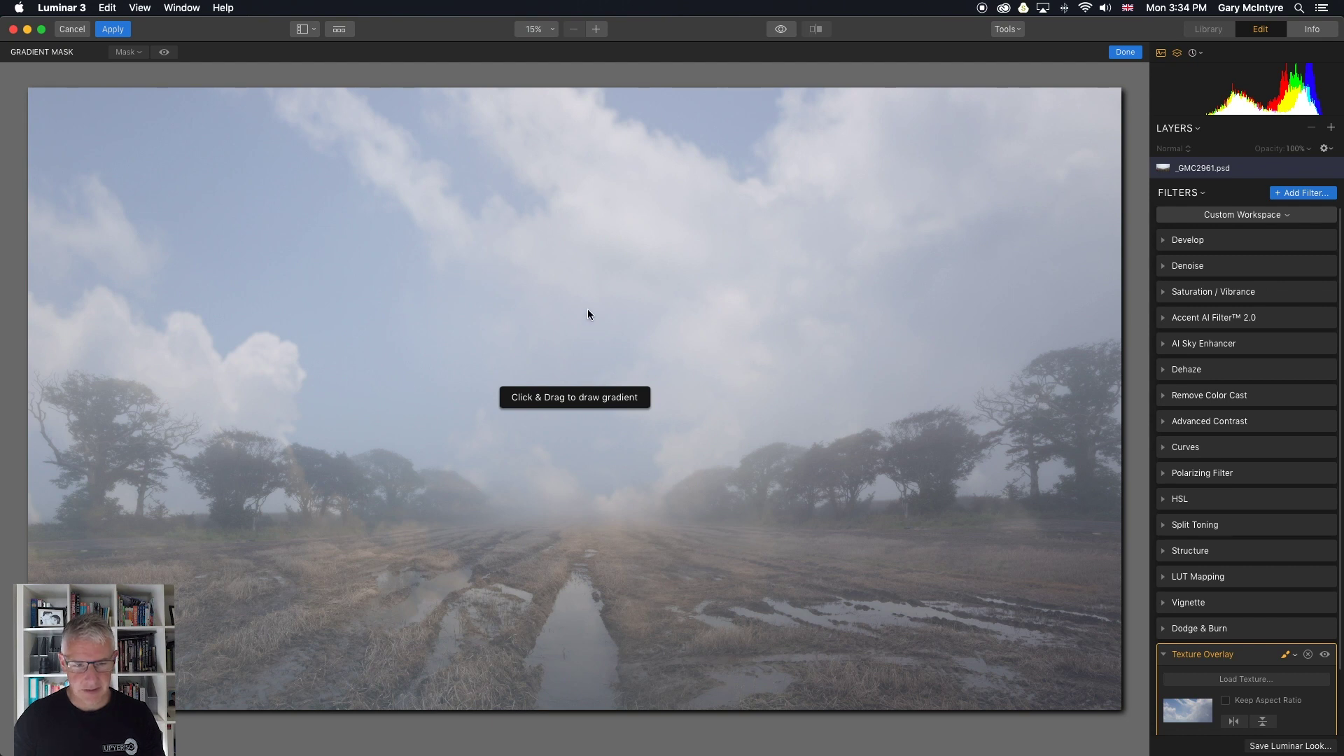
{"action": "left_click_drag", "start_coordinate": [587, 306], "coordinate": [588, 532]}
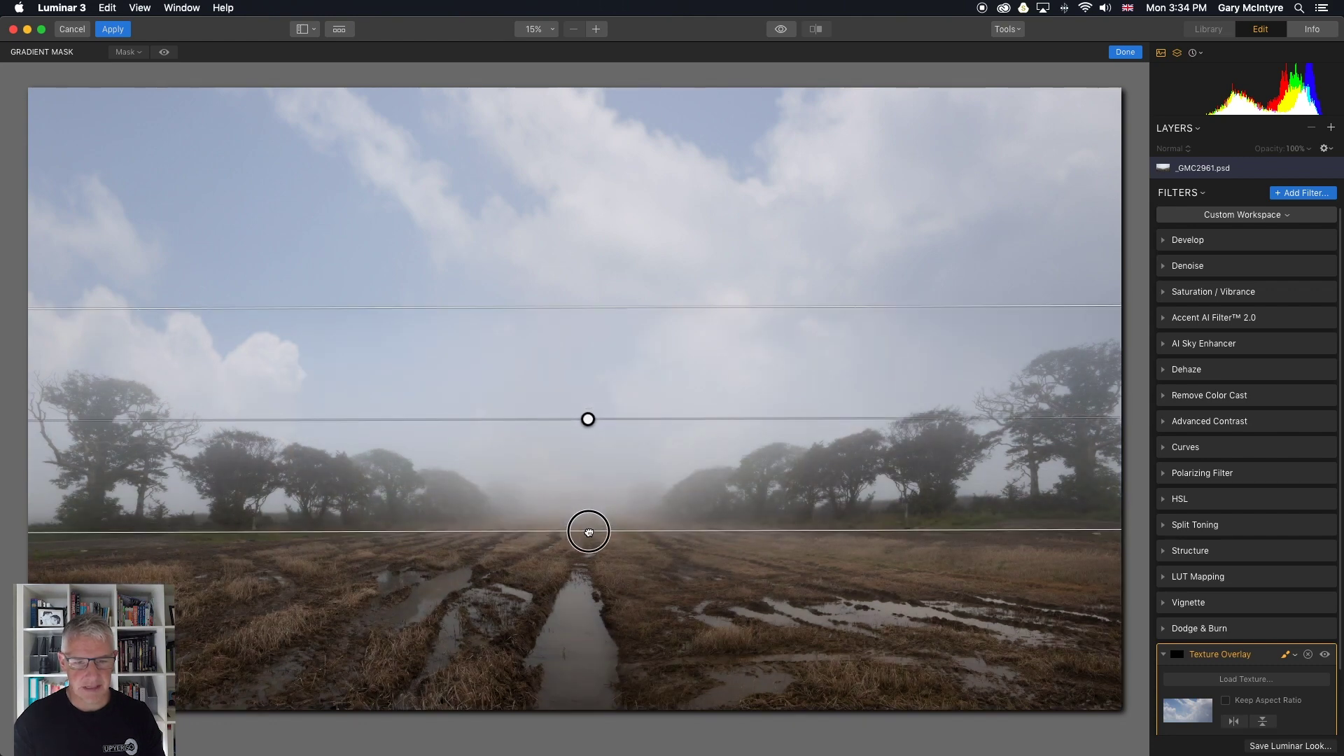
{"action": "left_click_drag", "start_coordinate": [591, 306], "coordinate": [597, 217]}
{"action": "left_click_drag", "start_coordinate": [588, 374], "coordinate": [588, 350]}
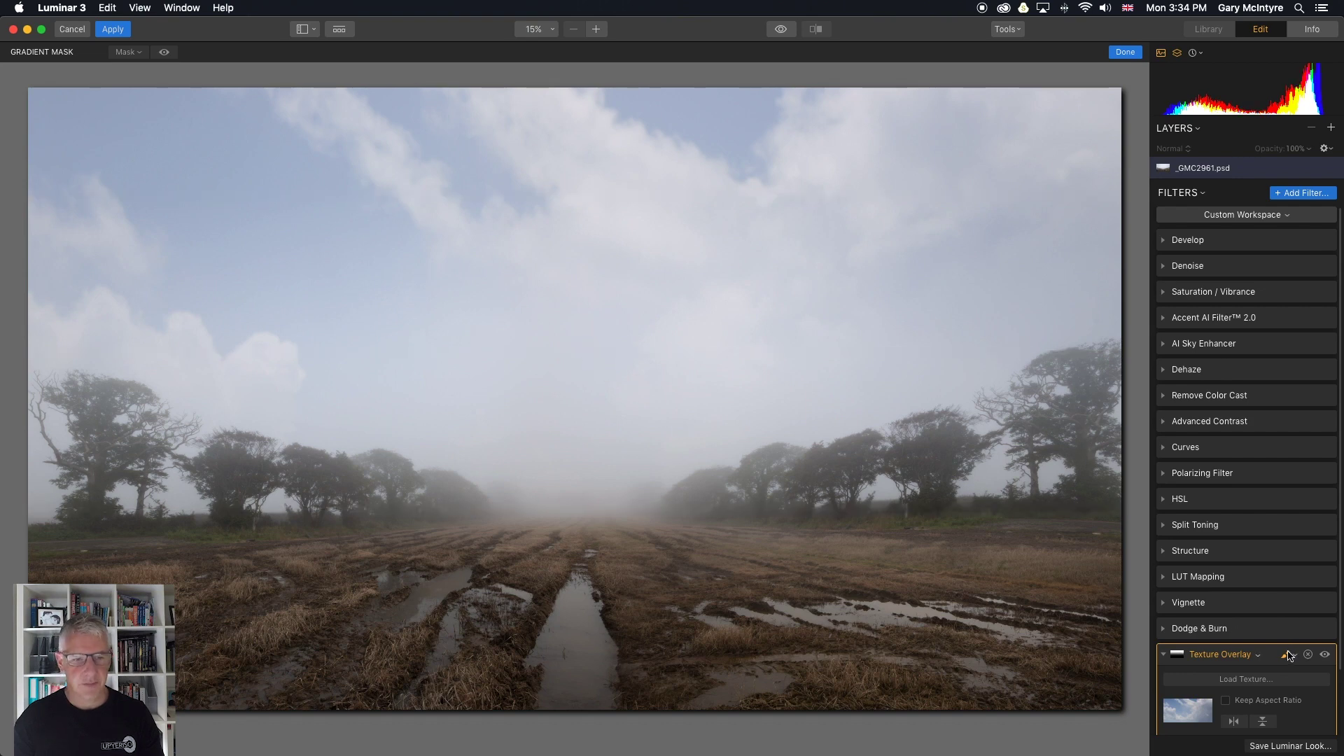
{"action": "key", "text": "Return"}
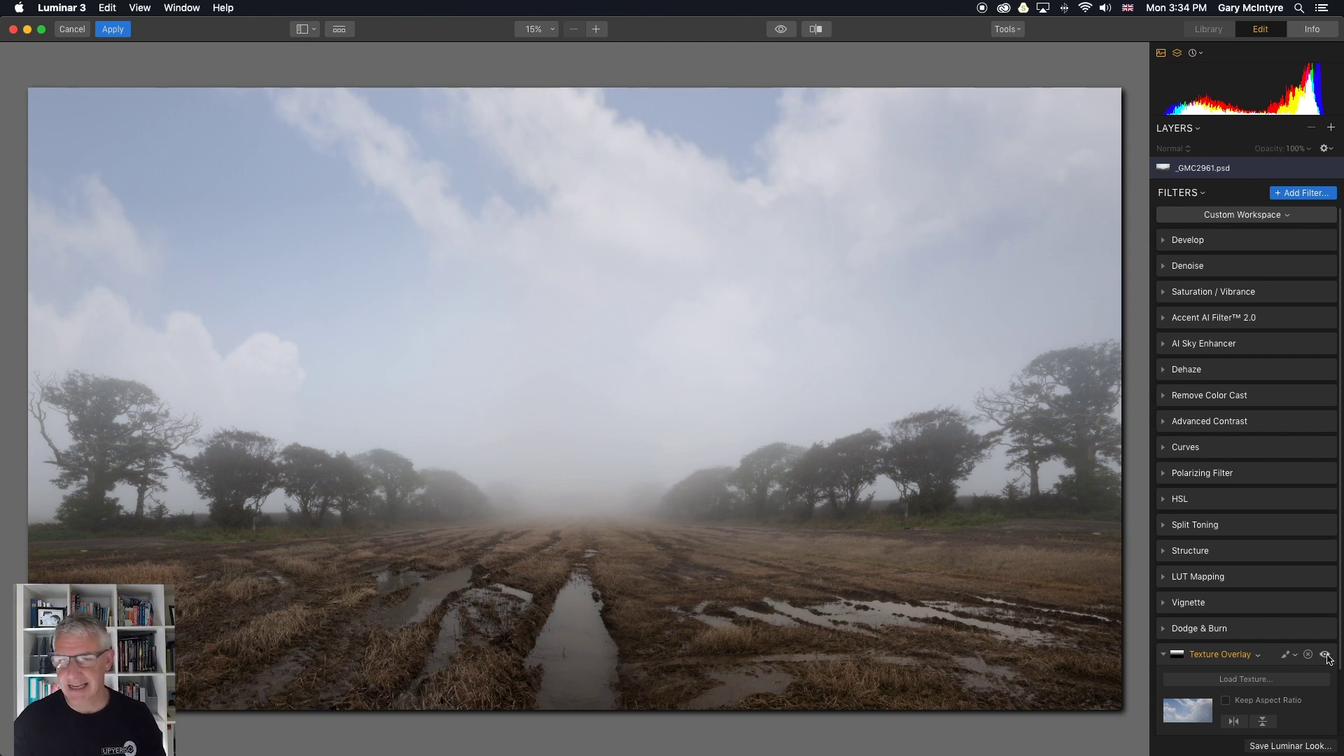
Hide the sky overlay and add a second Texture Overlay loaded with glencoe.jpg
{"action": "left_click", "coordinate": [1326, 655]}
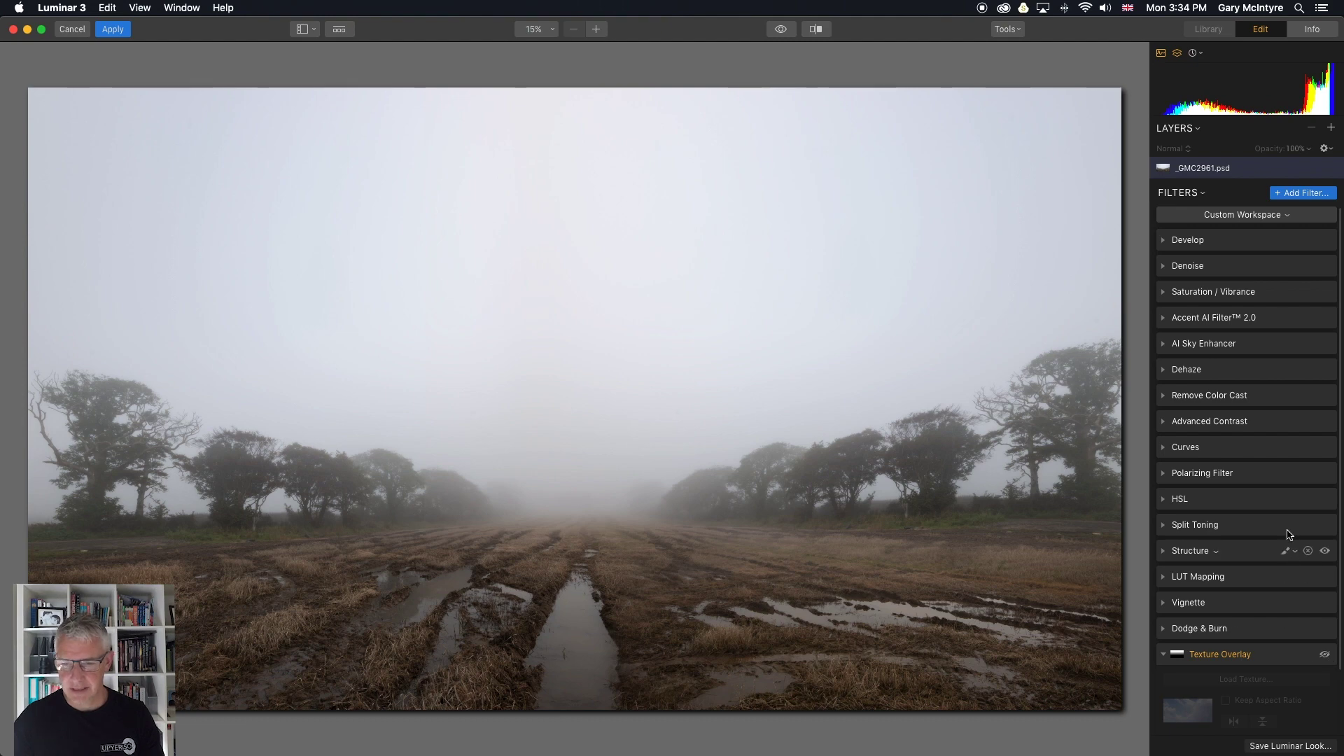
{"action": "left_click", "coordinate": [1306, 194]}
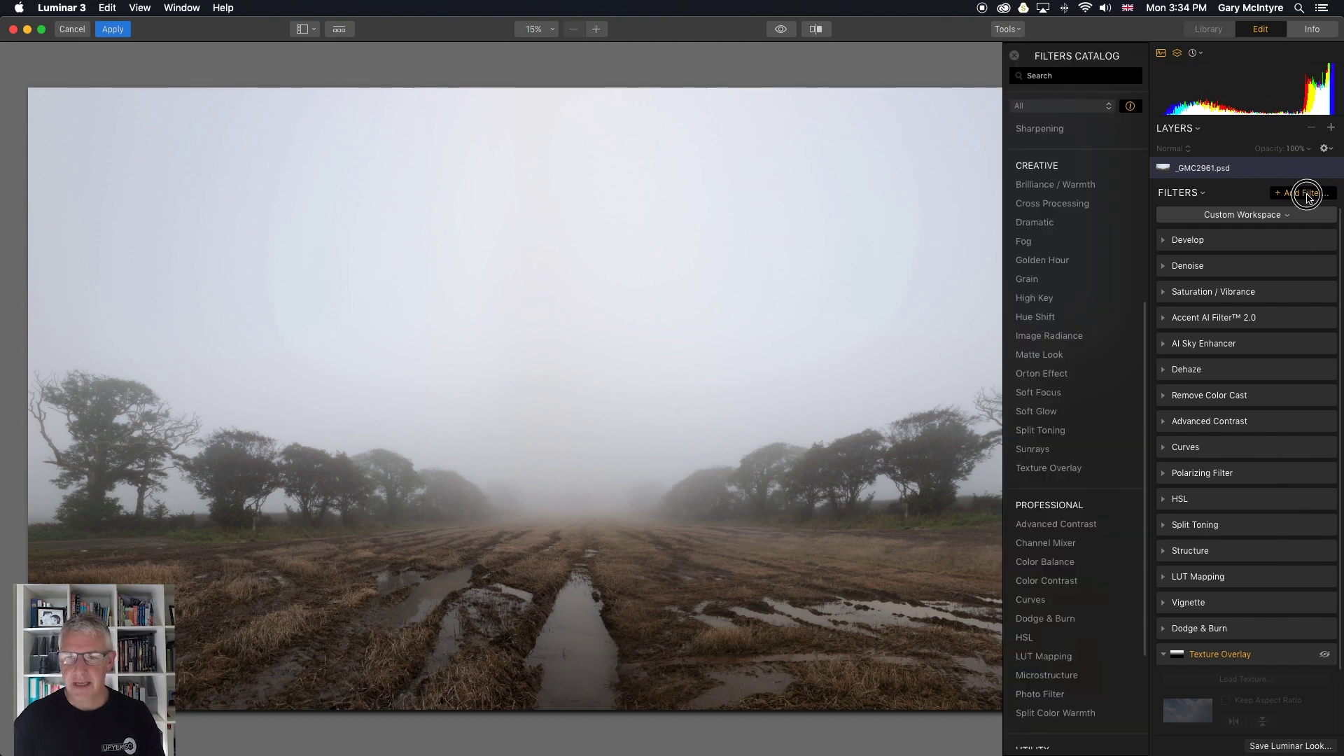
{"action": "left_click", "coordinate": [1109, 469]}
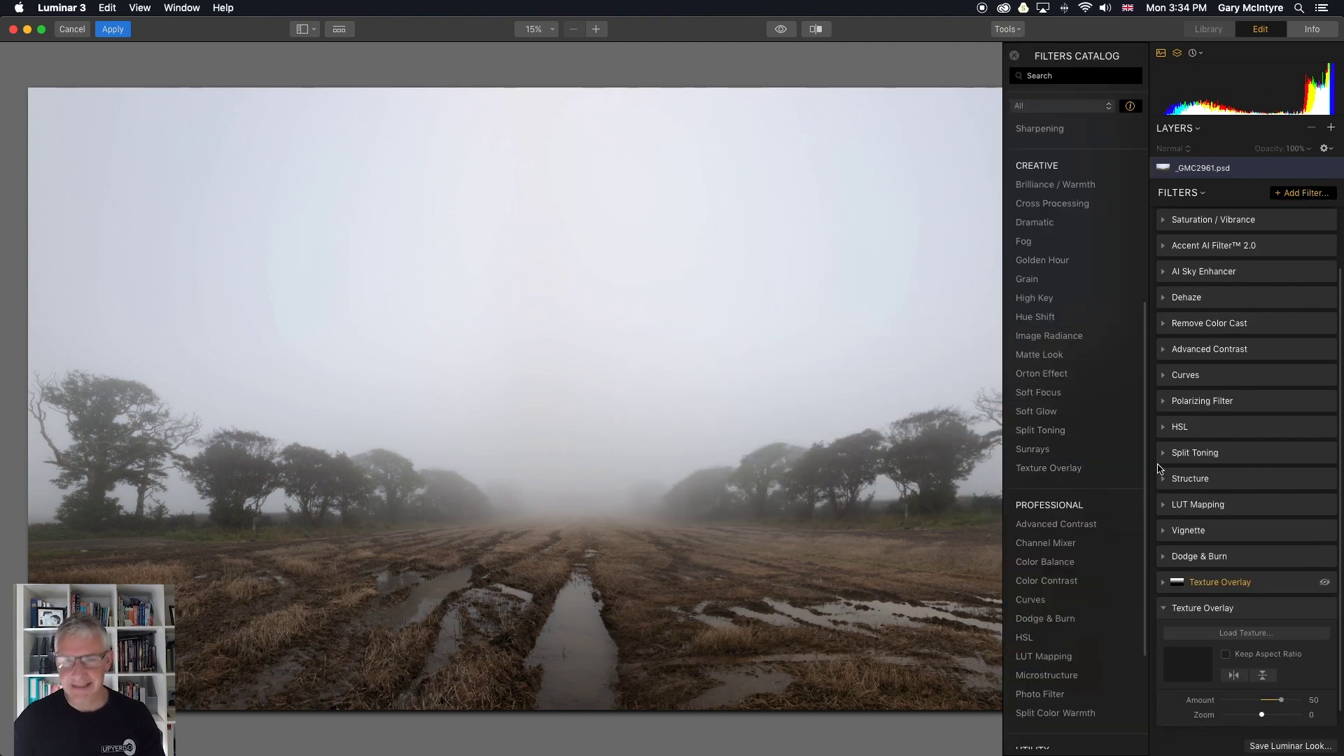
{"action": "left_click", "coordinate": [1014, 55]}
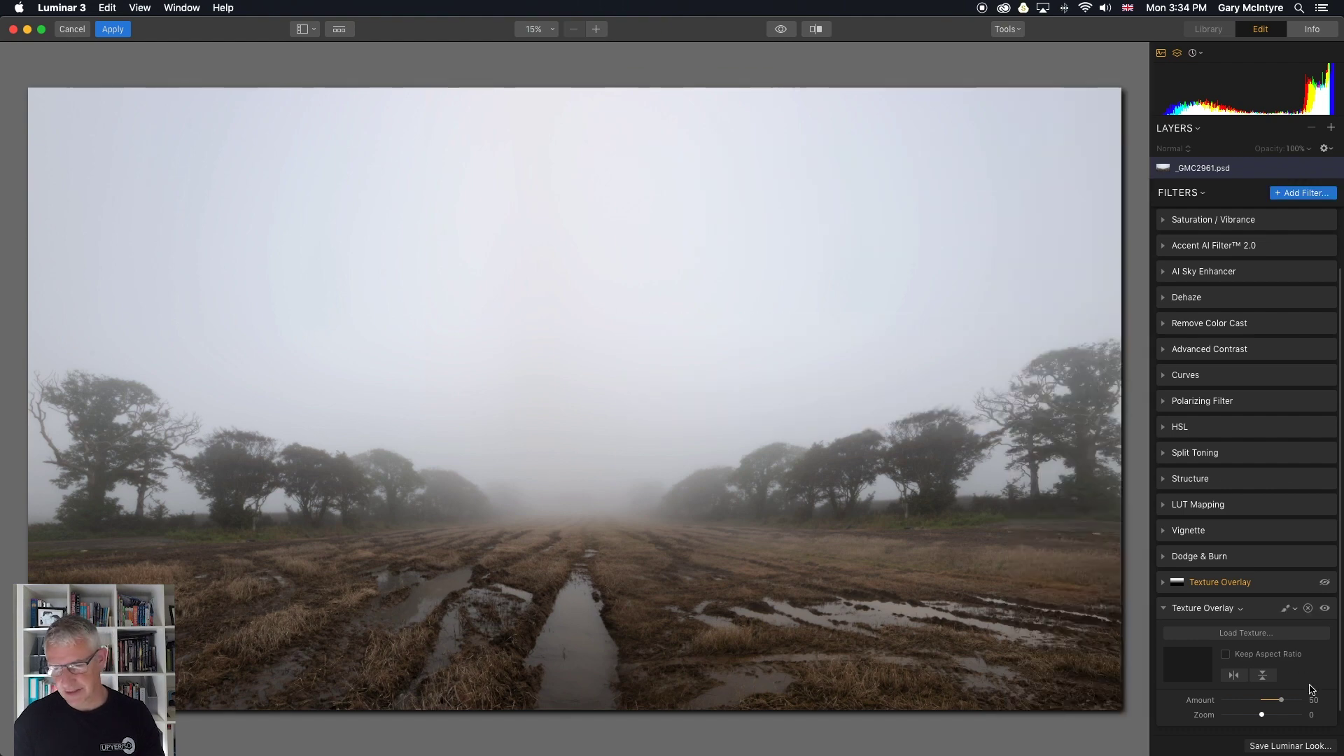
{"action": "left_click", "coordinate": [1250, 634]}
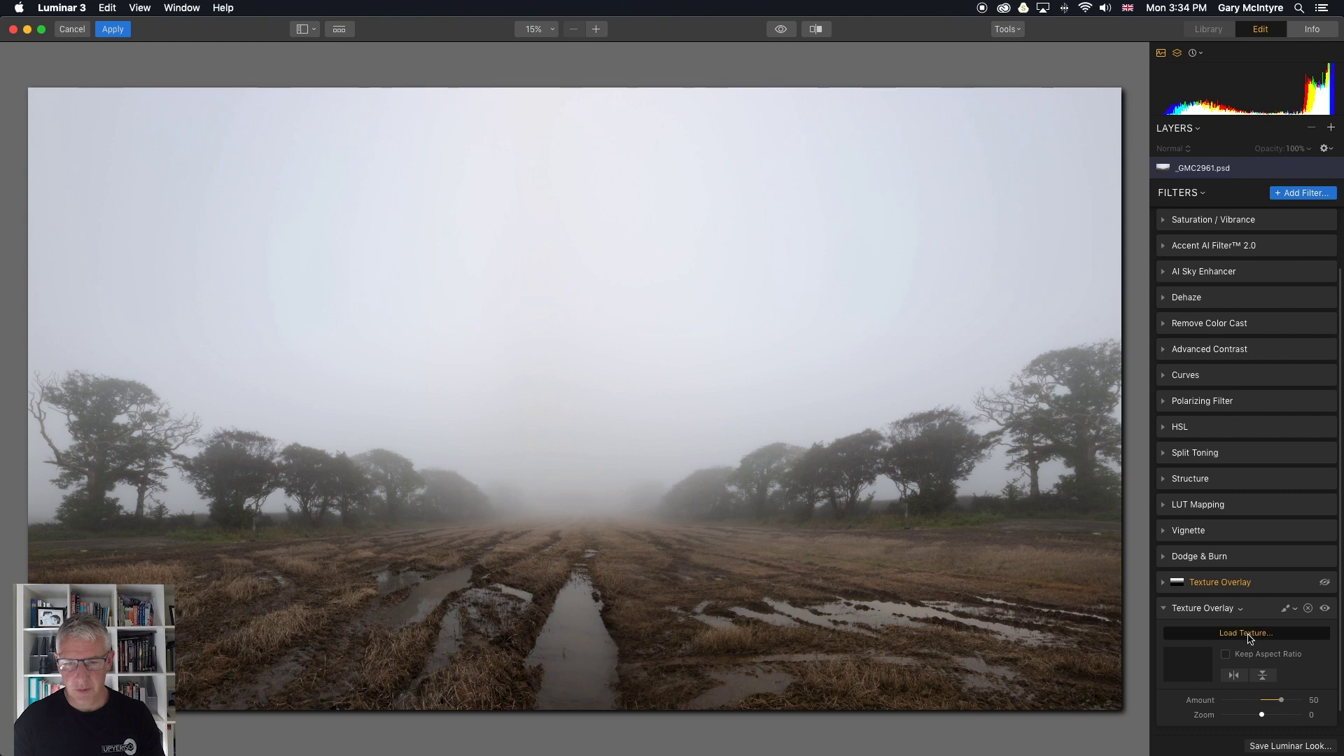
{"action": "left_click", "coordinate": [539, 190]}
{"action": "left_click", "coordinate": [917, 422]}
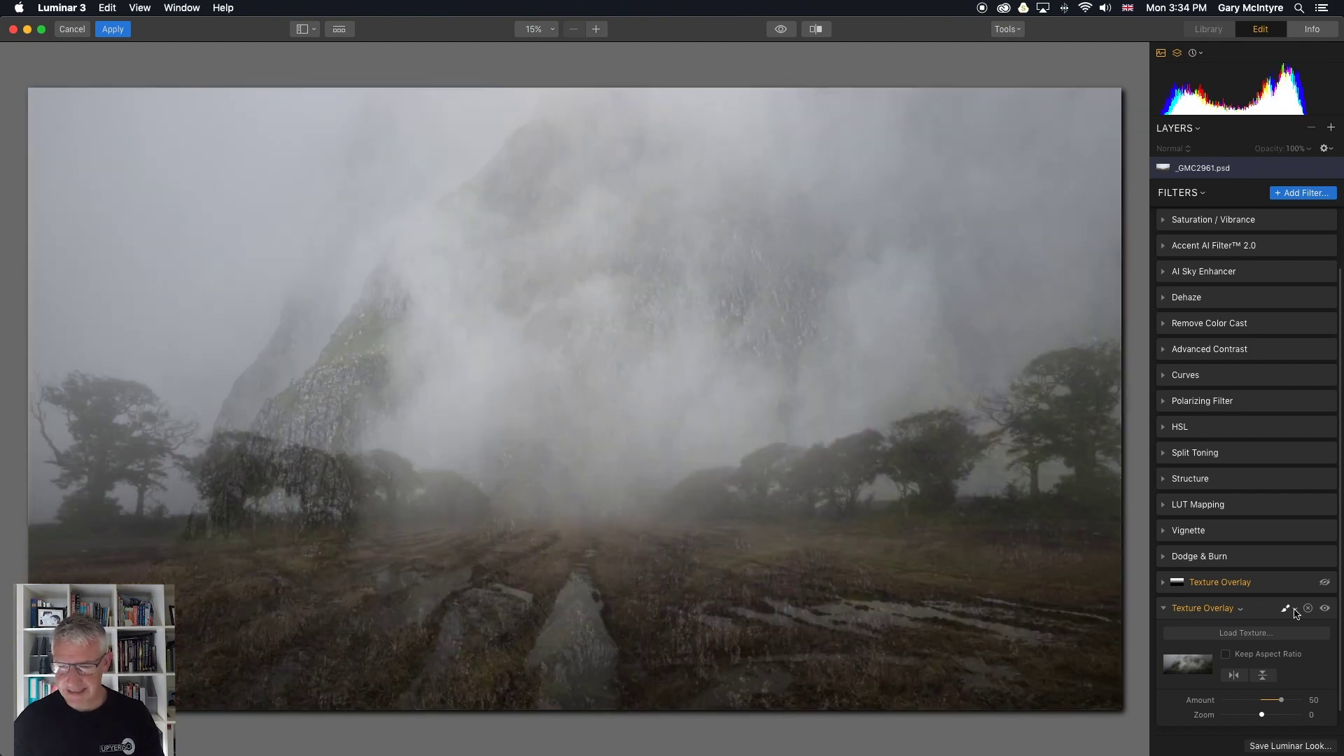
Confine the glencoe.jpg mountain to the sky with a raised gradient mask, at Amount 72
{"action": "left_click", "coordinate": [1294, 610]}
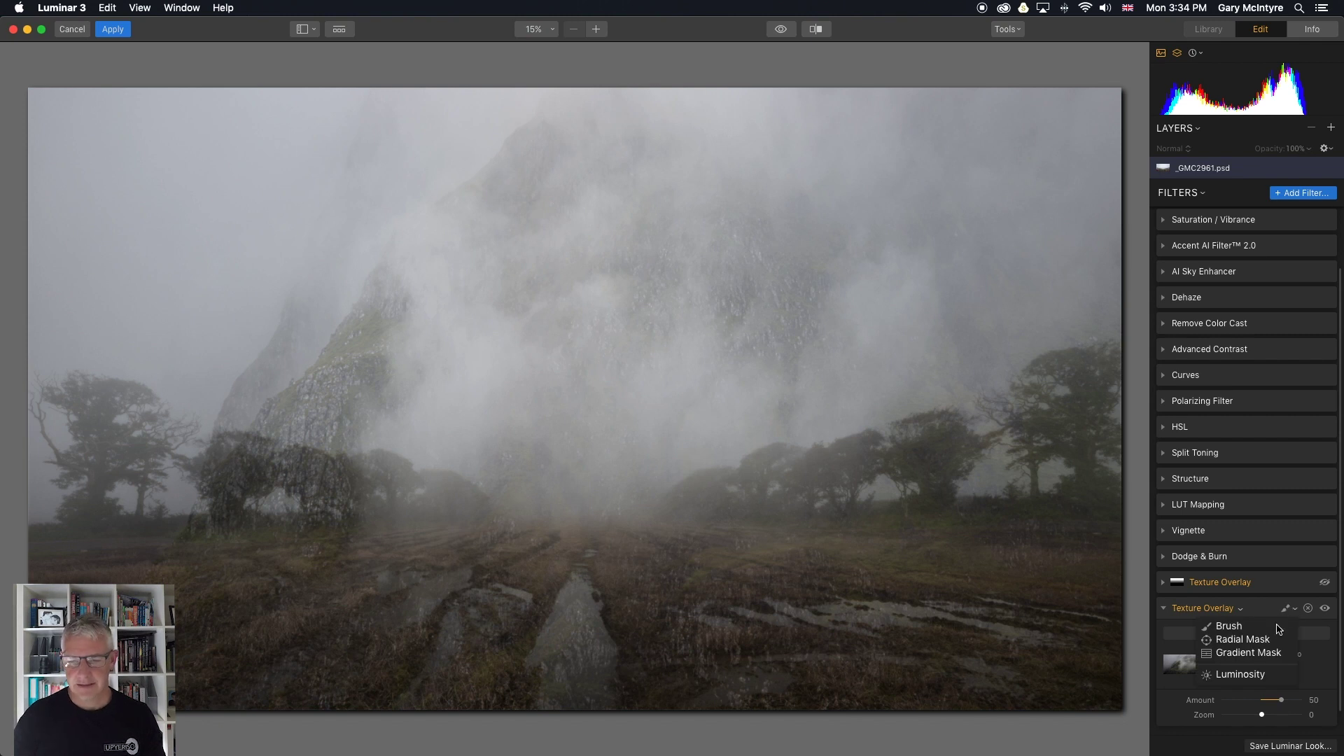
{"action": "left_click", "coordinate": [1253, 652]}
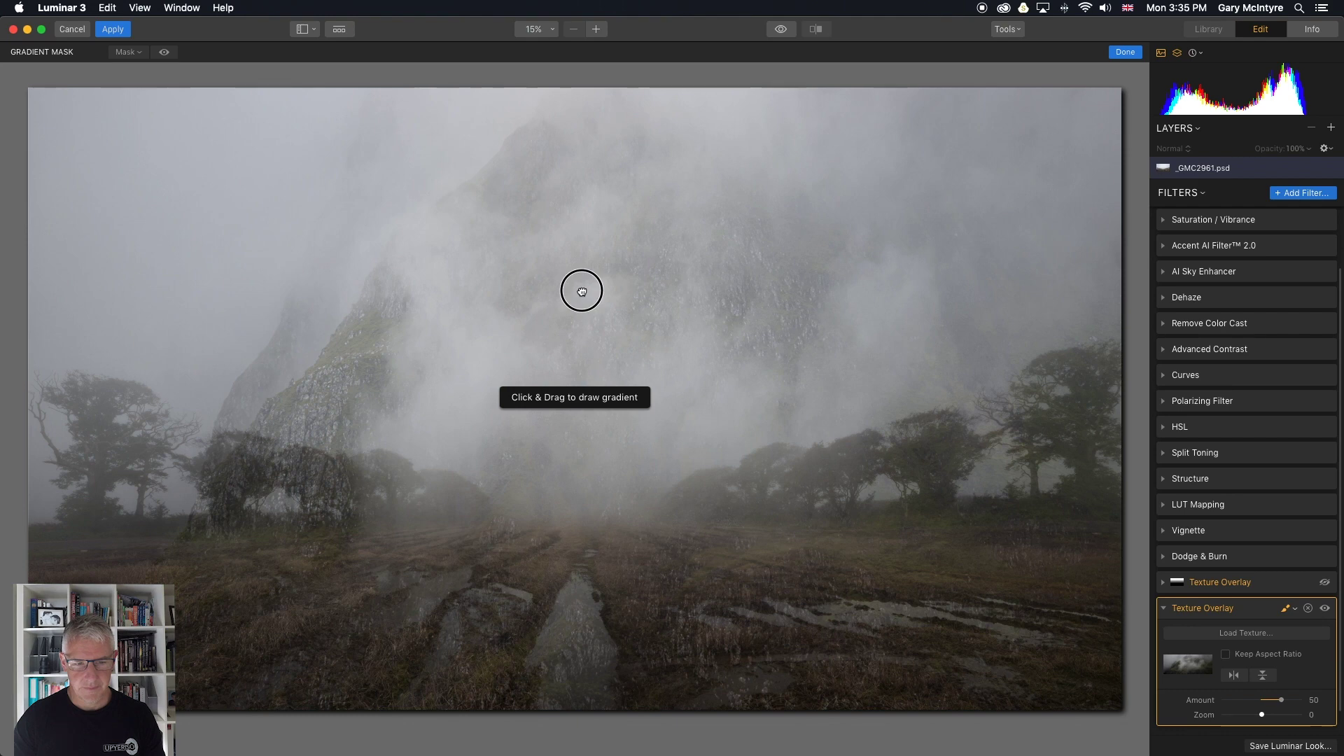
{"action": "left_click_drag", "start_coordinate": [578, 484], "coordinate": [582, 551]}
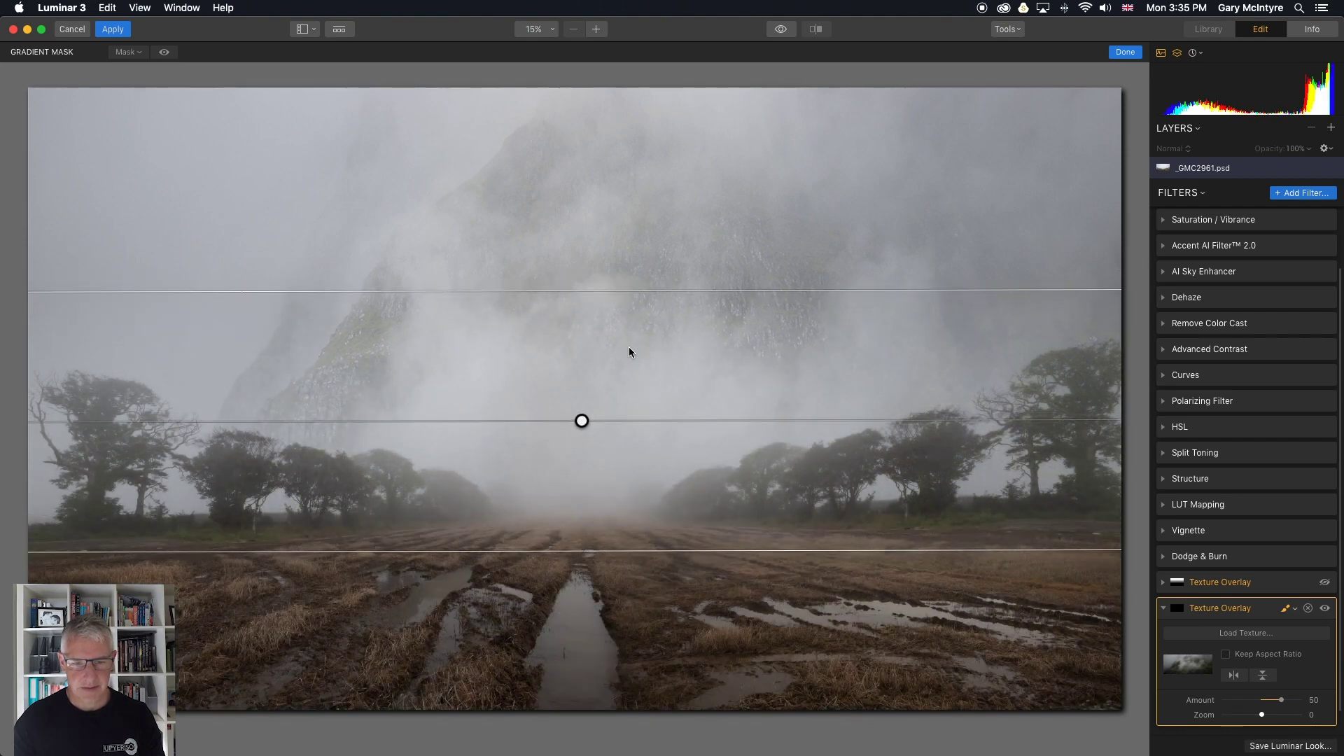
{"action": "left_click_drag", "start_coordinate": [598, 290], "coordinate": [609, 248]}
{"action": "left_click_drag", "start_coordinate": [582, 400], "coordinate": [590, 363]}
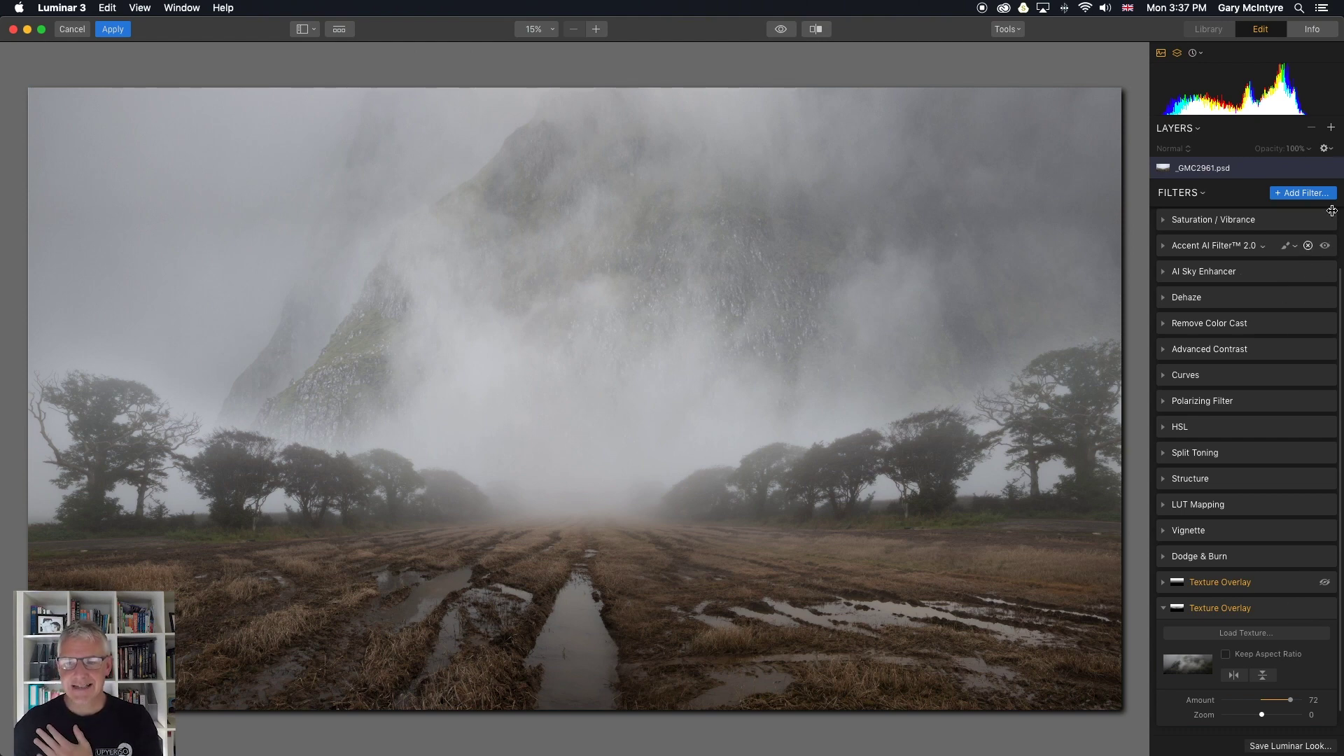
{"action": "left_click", "coordinate": [1332, 128]}
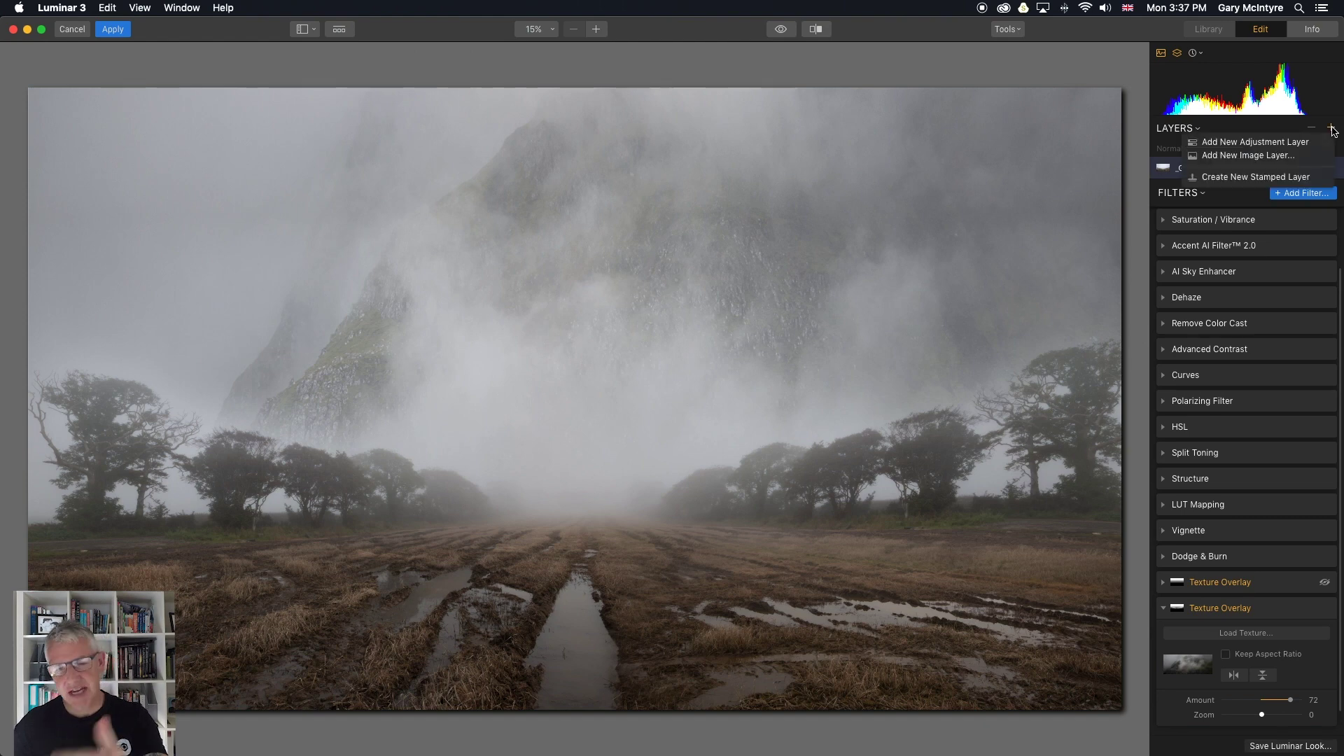